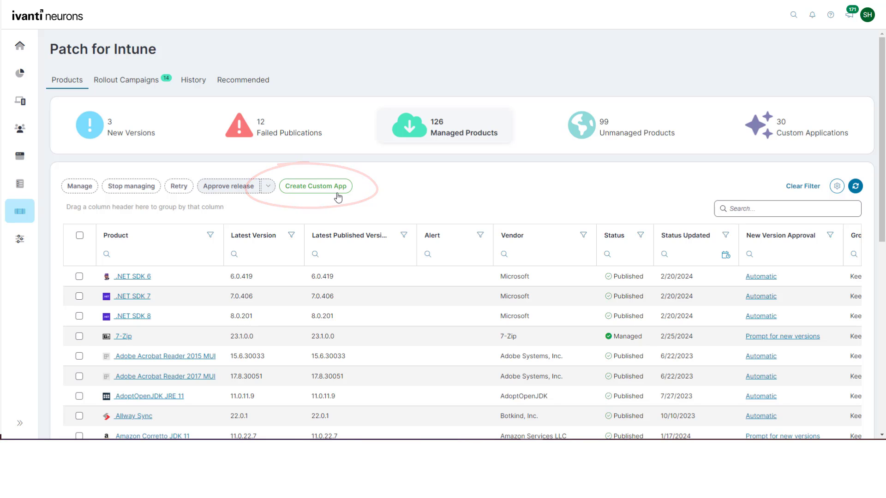
- Create a custom app named 'Vantosi client' with vendor Vantosi and version 1.2.3.4
left_click(337, 189)
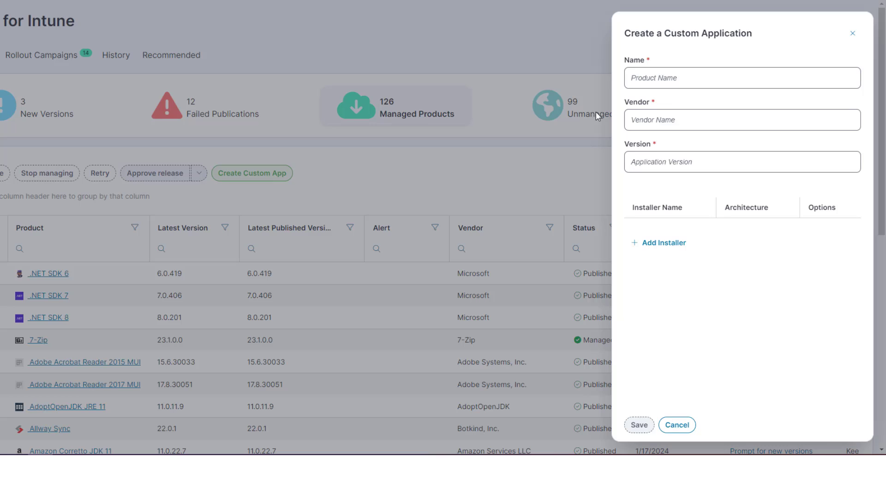
left_click(664, 99)
type("Vamosi")
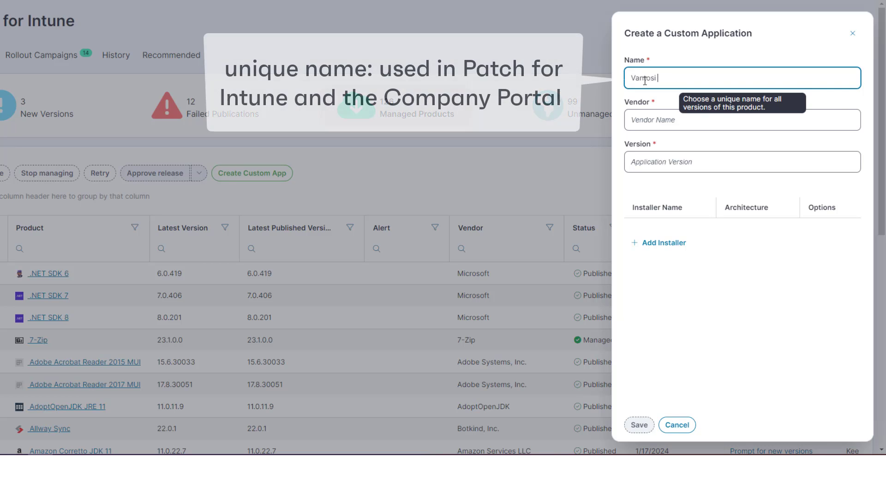
type(" client")
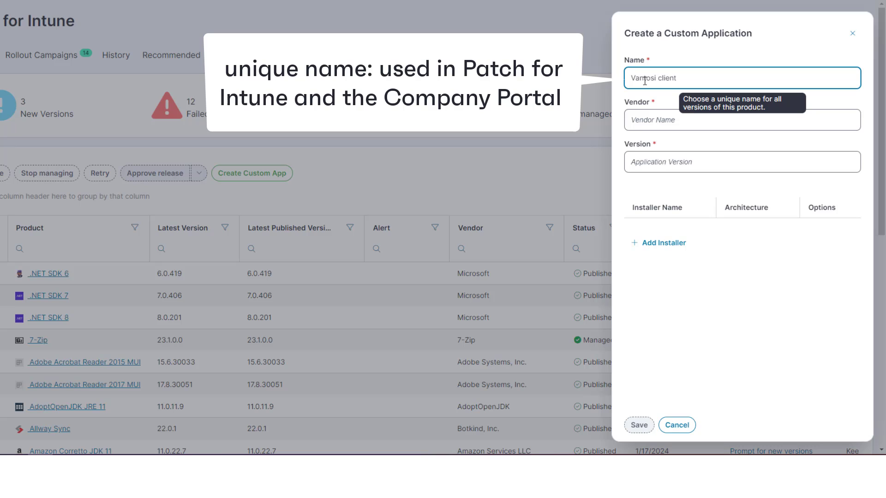
left_click(655, 118)
type("Vanto")
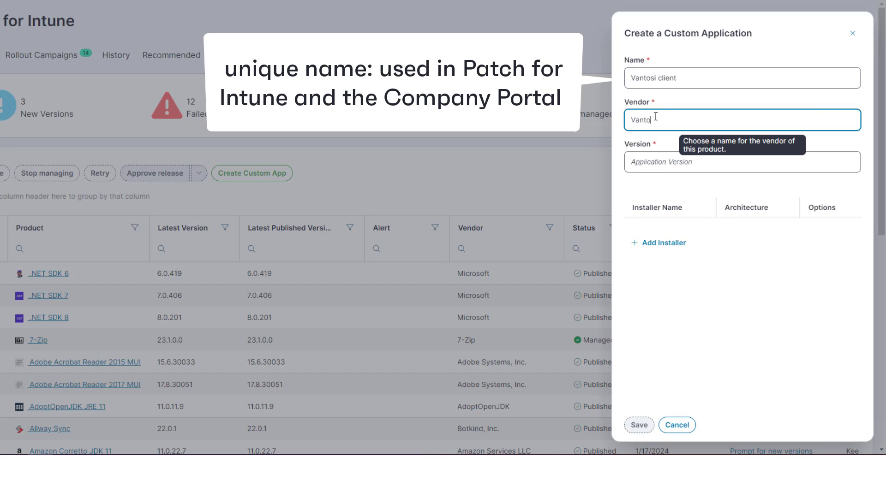
type("s")
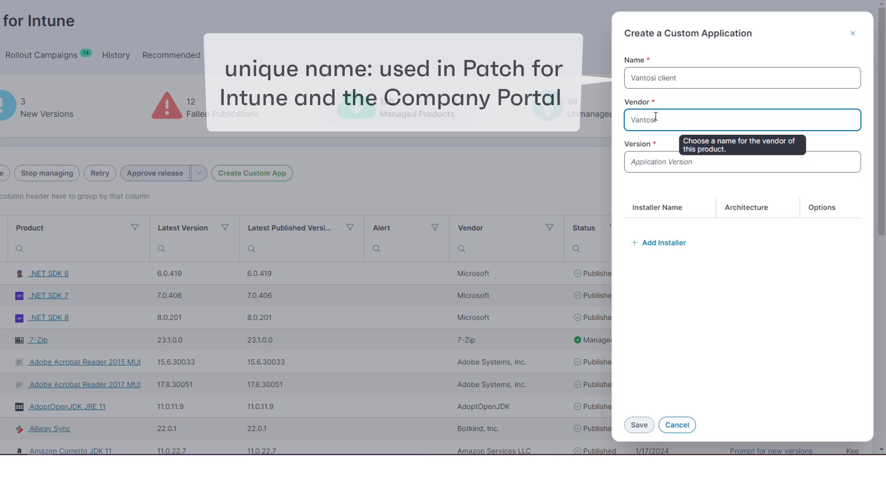
type("i")
left_click(650, 162)
type("1")
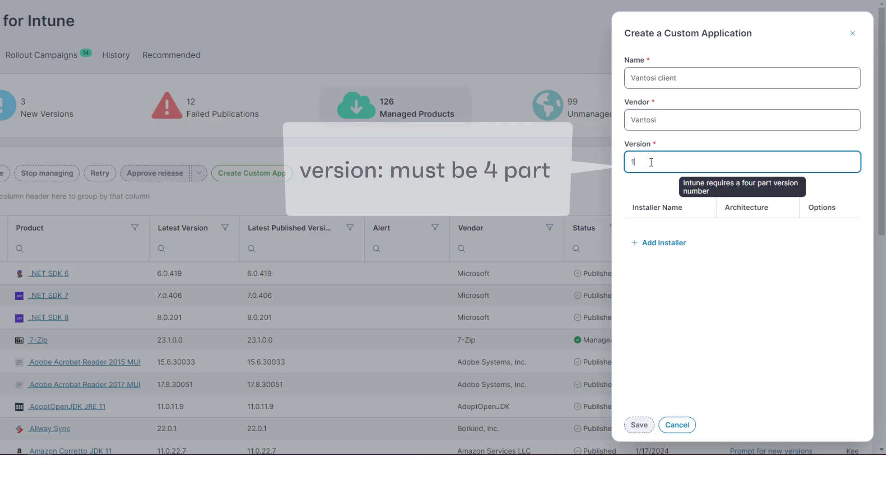
type(".2.3.")
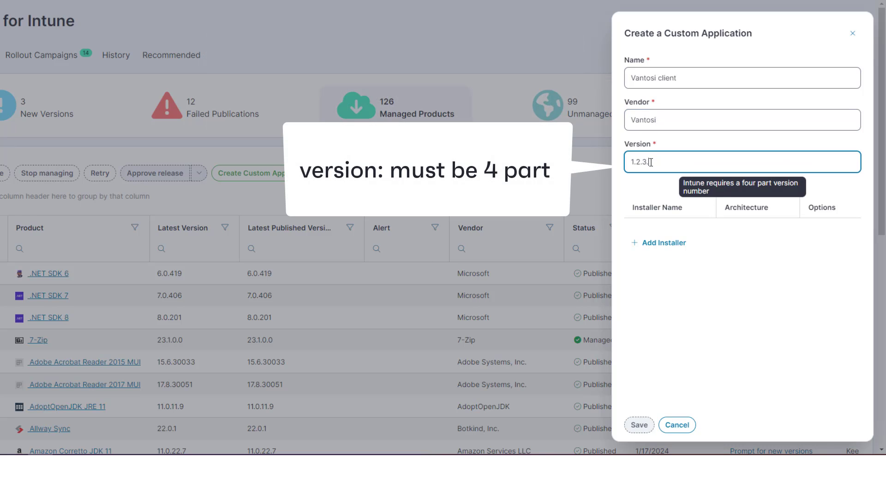
type("4")
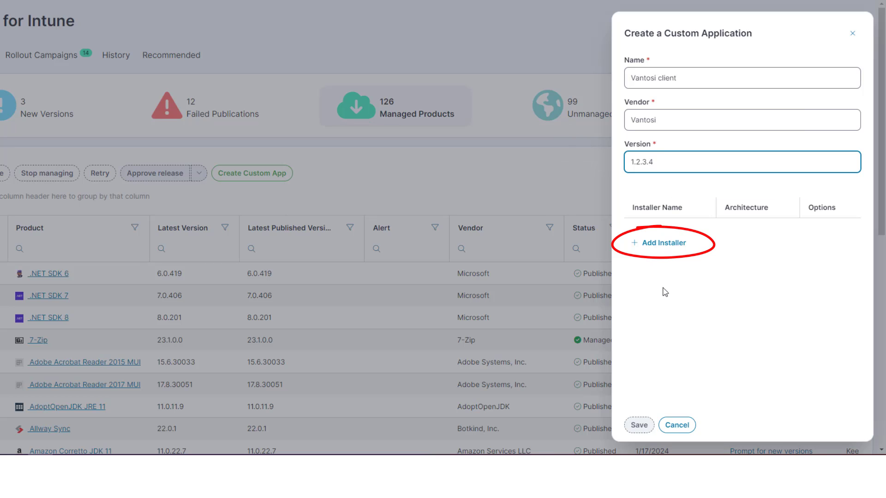
- Upload vantosi-setup.exe as the installer with device architecture set to Both
left_click(660, 252)
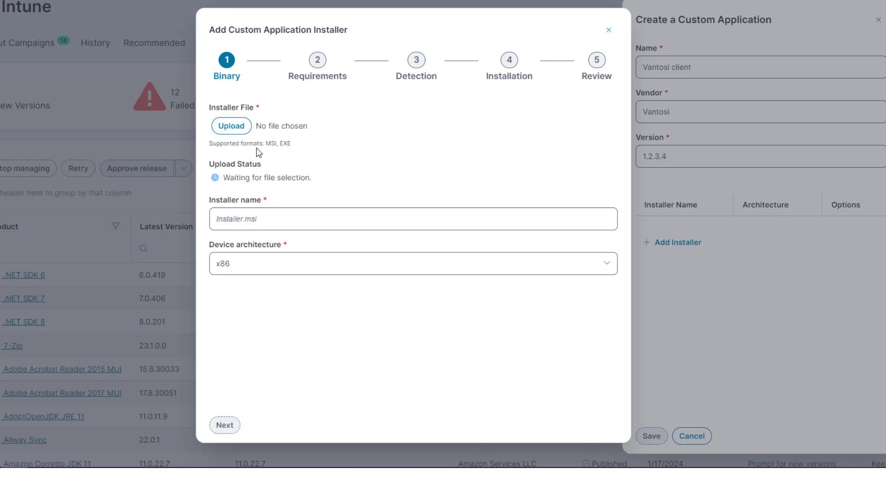
left_click(233, 131)
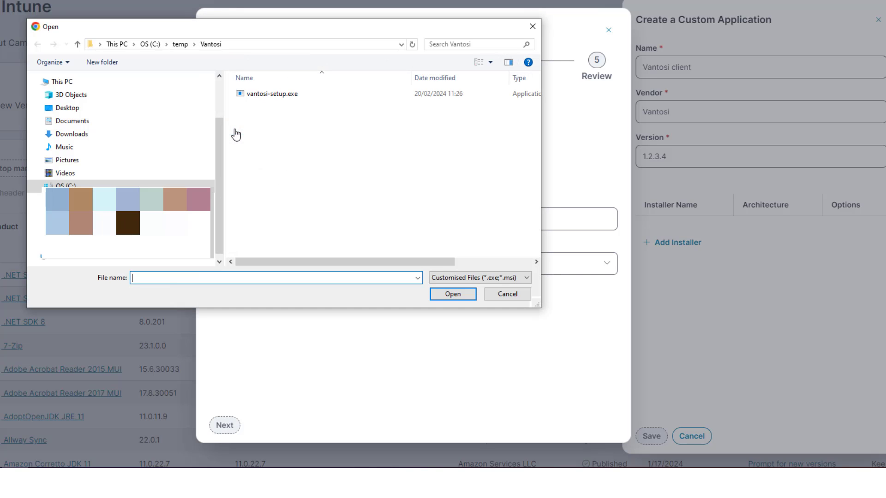
left_click(279, 96)
left_click(448, 295)
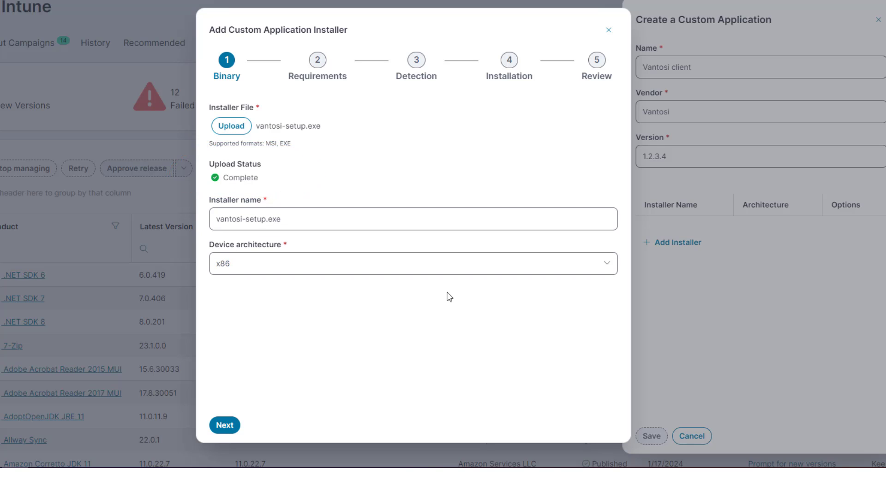
left_click(599, 267)
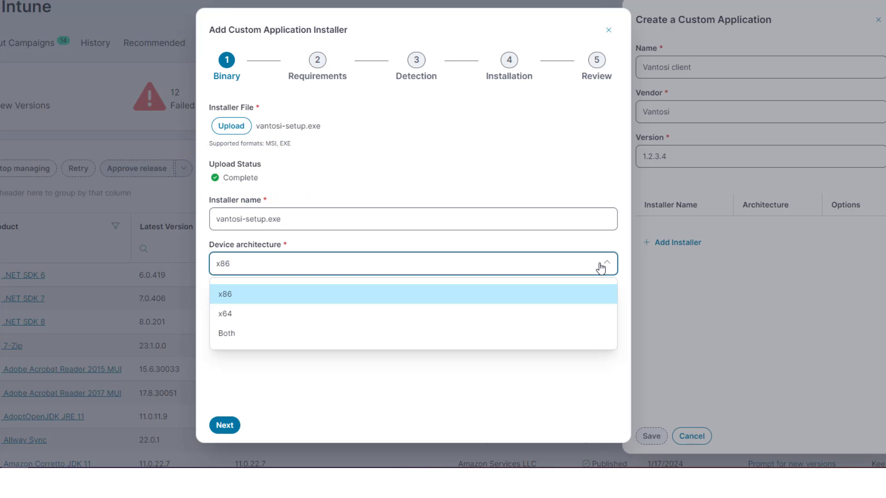
left_click(288, 334)
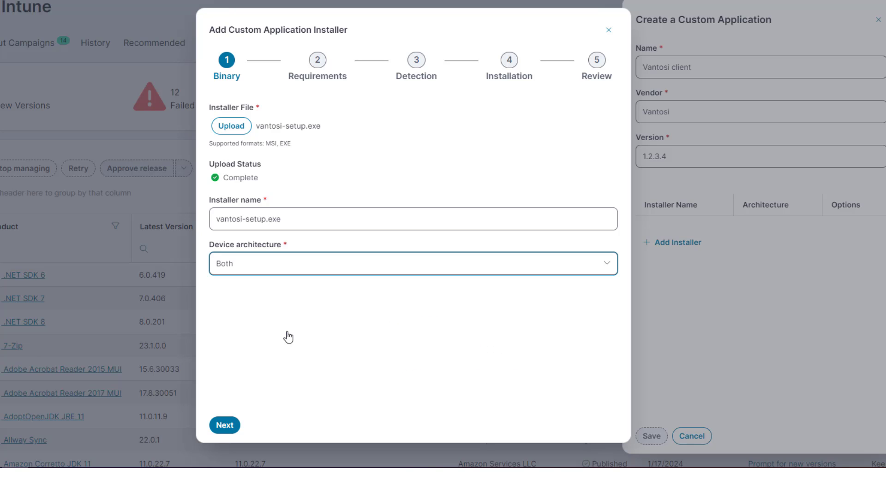
left_click(225, 426)
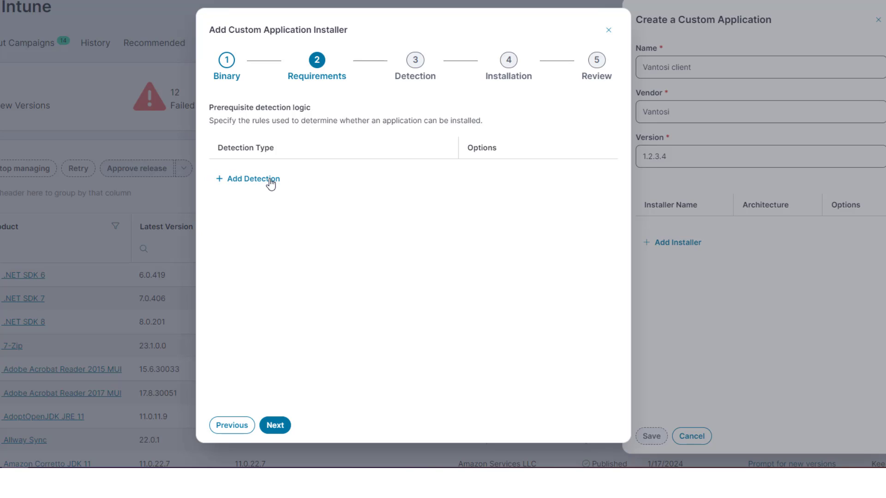
- Add a File requirement that %programfiles%\vantosi.exe exists before installing
left_click(253, 179)
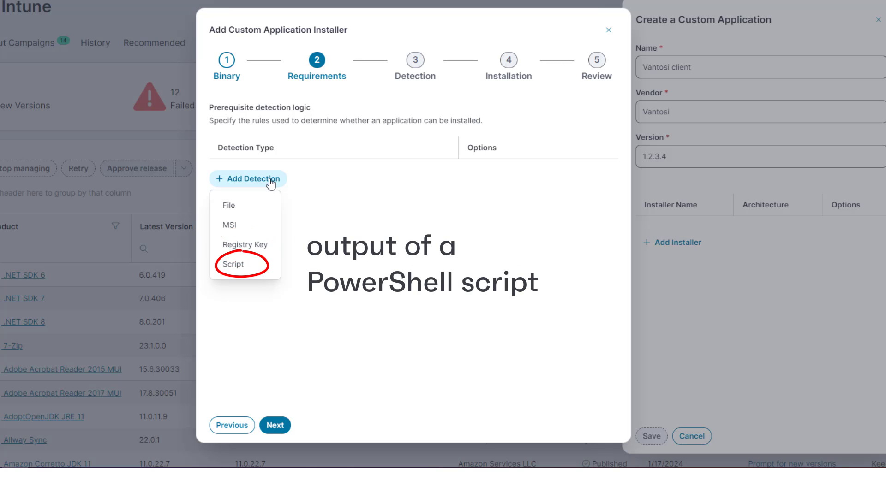
left_click(253, 206)
type("%programfiles%")
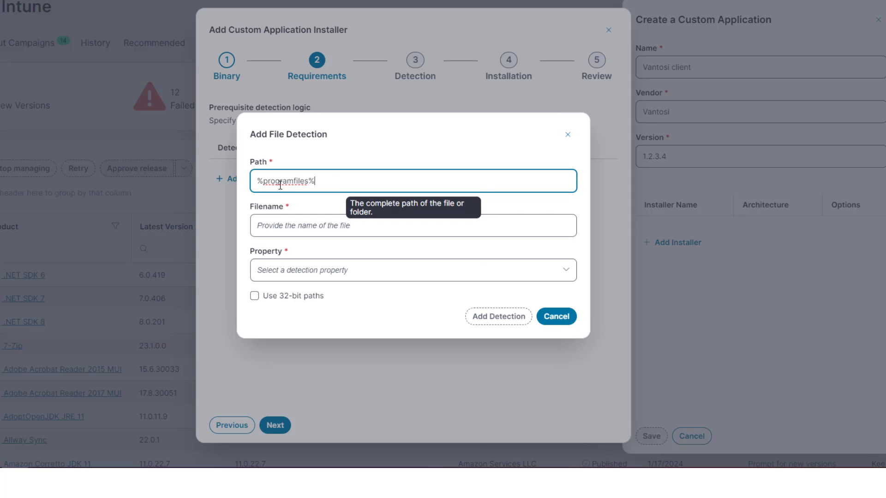
left_click(279, 226)
type("vantosi.exe")
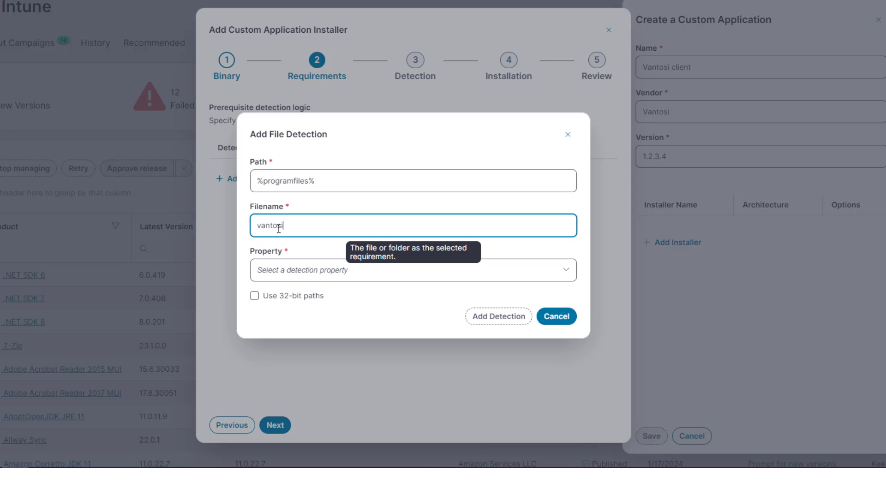
left_click(568, 275)
left_click(387, 327)
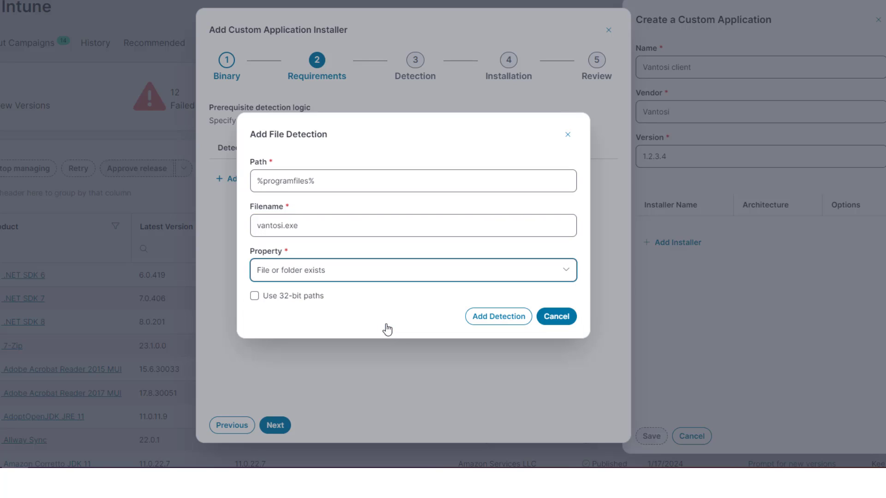
left_click(502, 316)
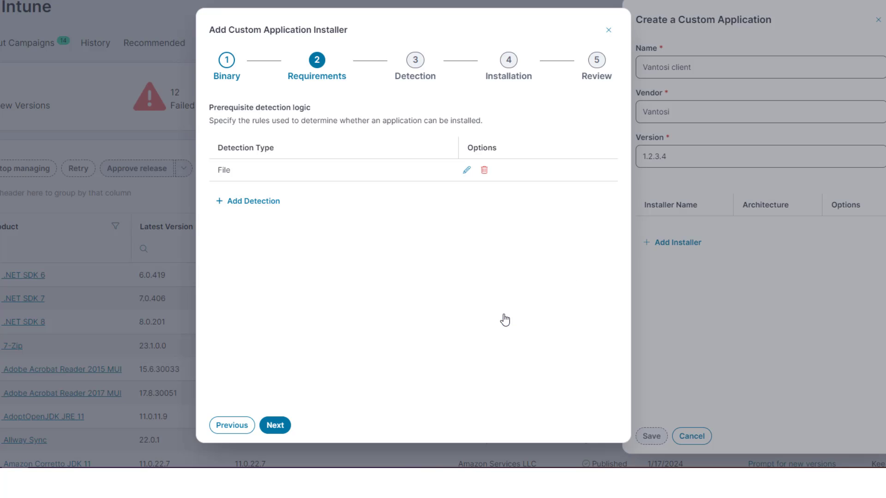
left_click(285, 424)
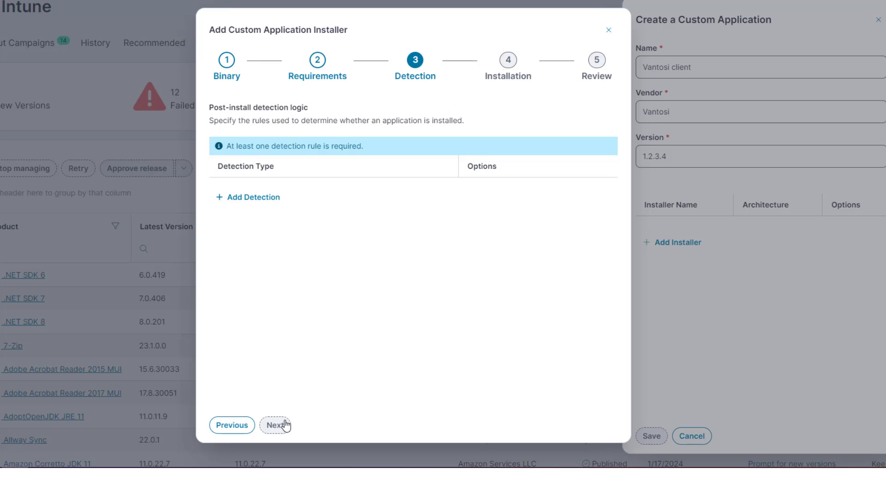
- Start a File detection rule for vantosi.exe in %programfiles%
left_click(270, 205)
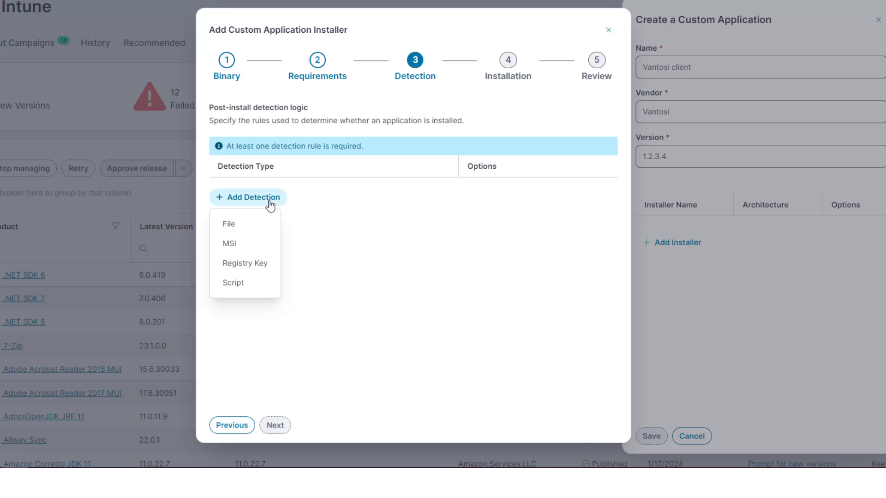
left_click(248, 225)
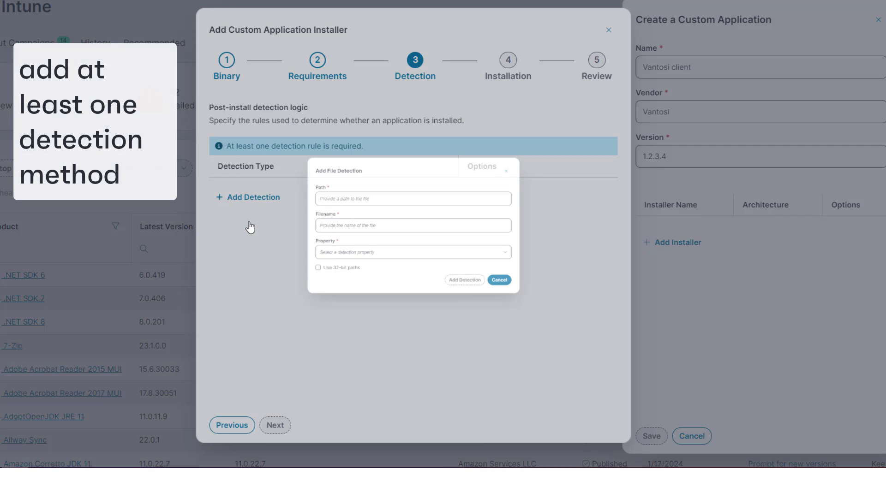
left_click(308, 183)
type("%programfiles%")
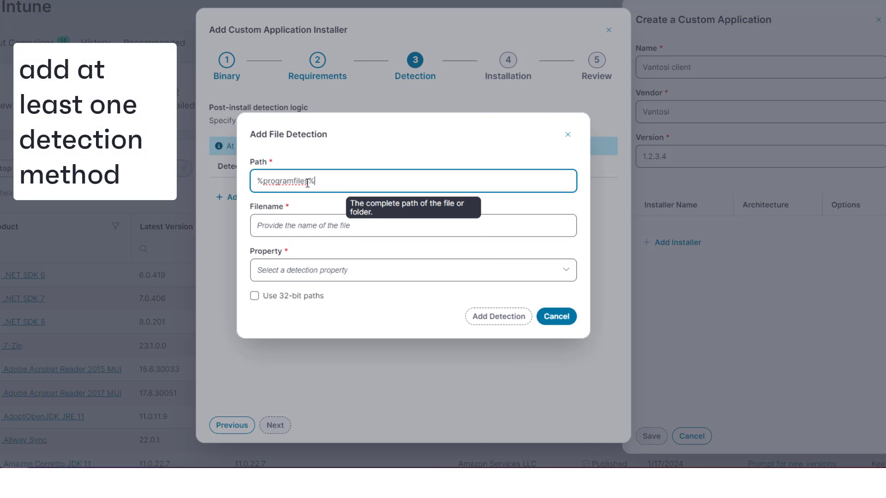
left_click(310, 231)
type("vantosi.exe")
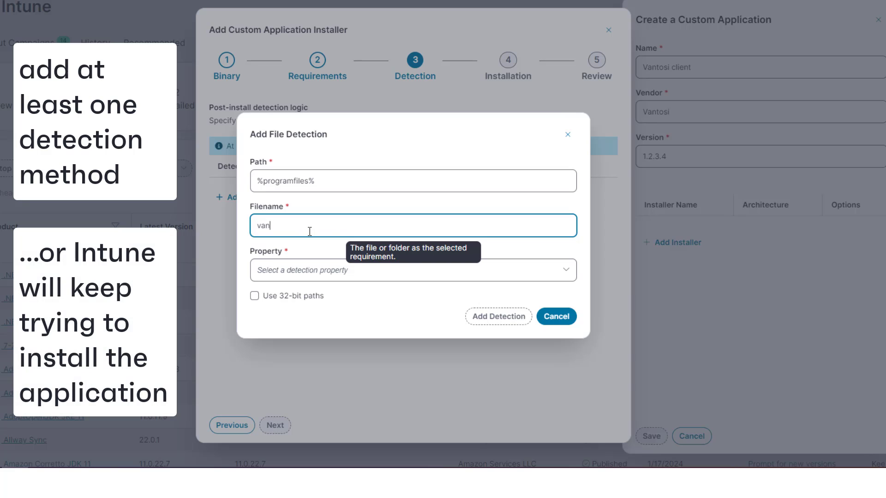
- Make the rule check Date created greater than or equal to 26/02/2024, and add it
left_click(567, 270)
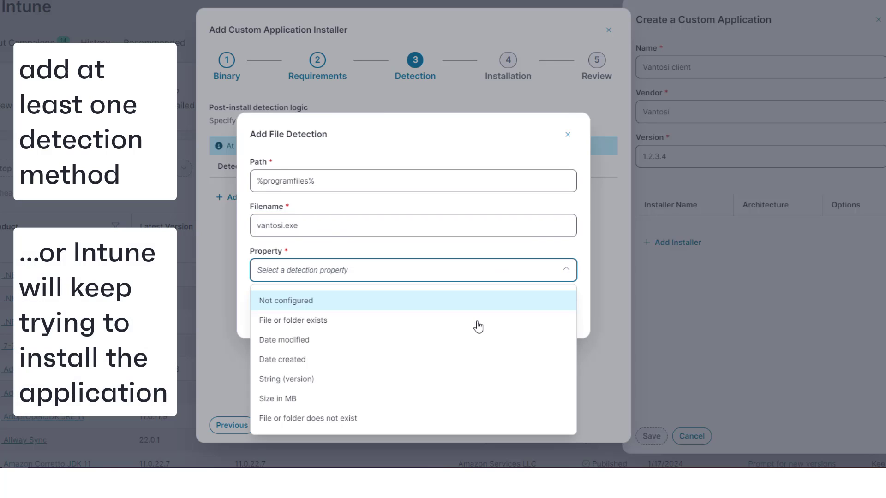
left_click(476, 361)
left_click(568, 275)
left_click(325, 378)
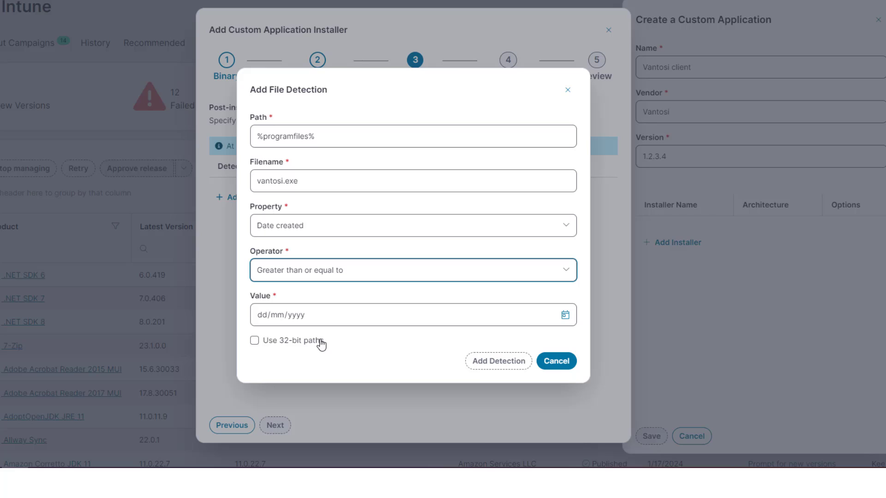
left_click(565, 315)
left_click(275, 256)
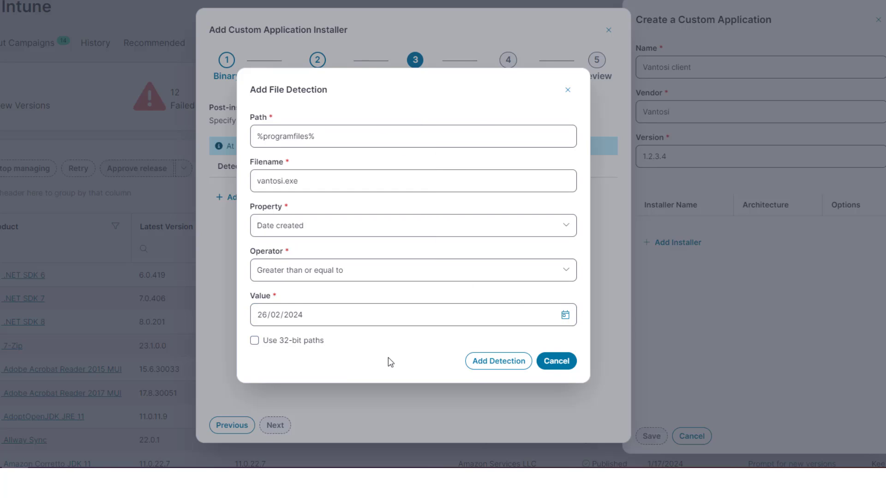
left_click(499, 361)
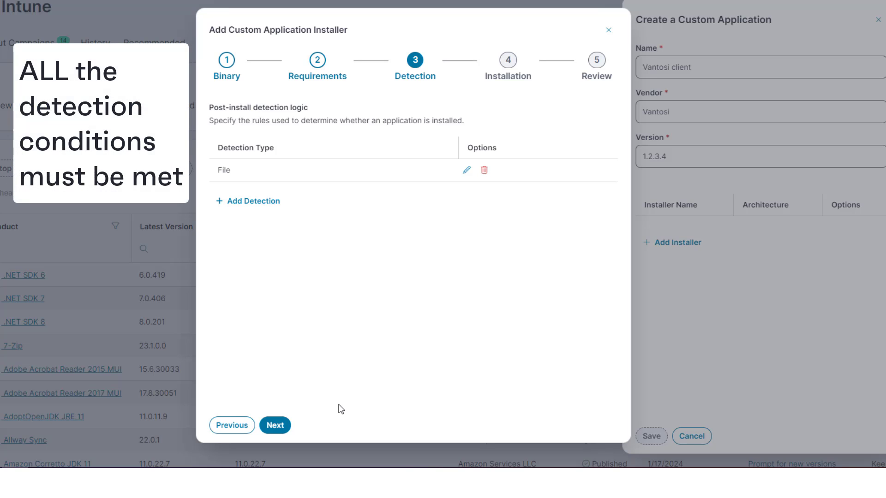
- Enter install command 'vantosi-setup.exe -i /s' and uninstall command 'vantosi-setup.exe -u'
left_click(278, 426)
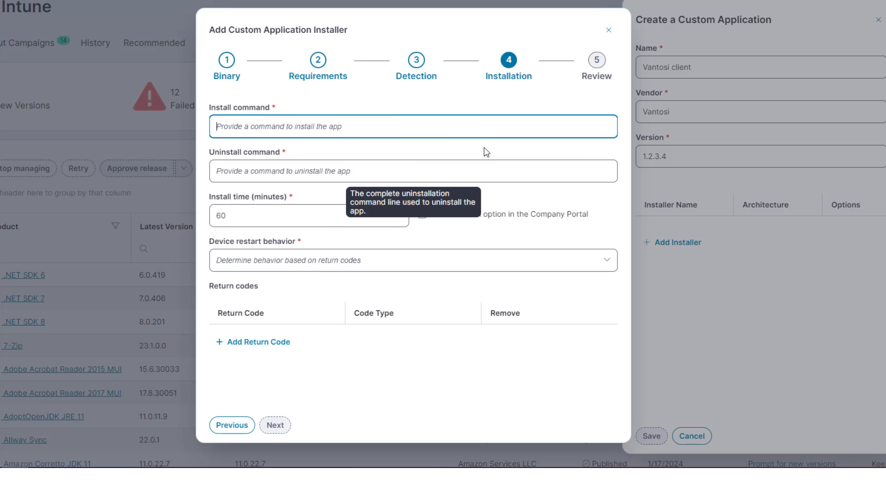
type("vantosi")
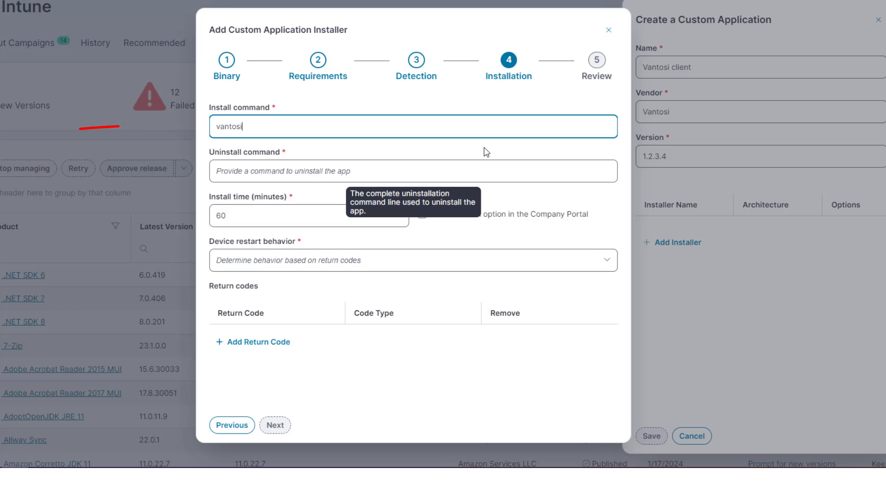
type("-setup.exe -i /s")
left_click(308, 177)
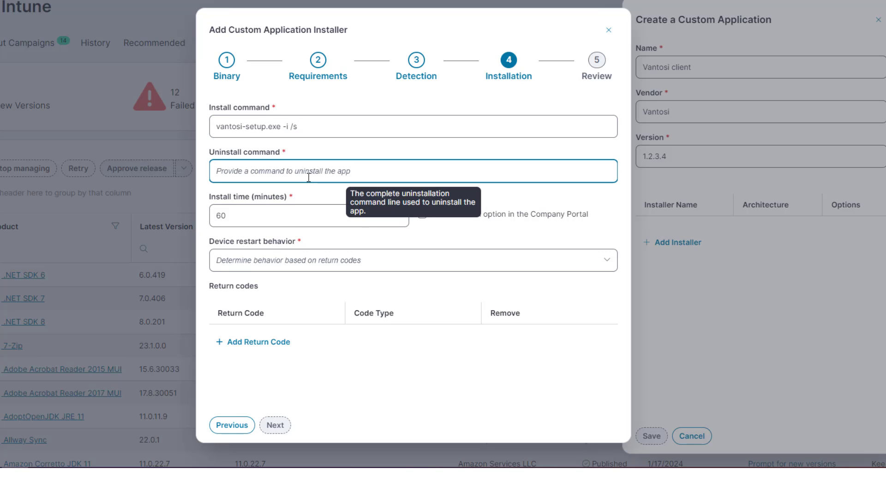
type("vantosi-")
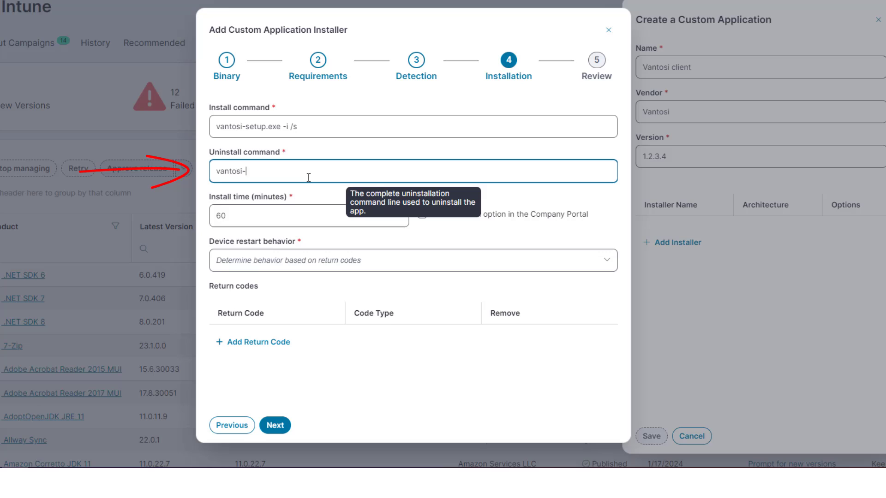
type("setup.exe -")
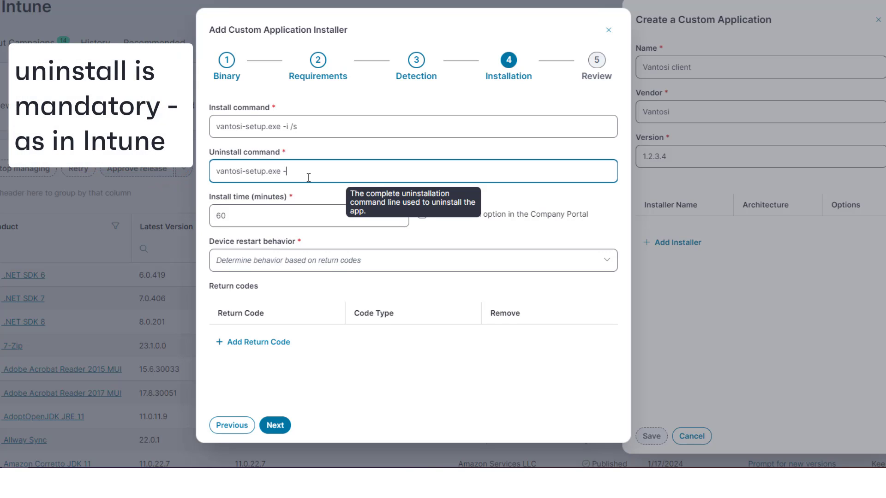
type("u")
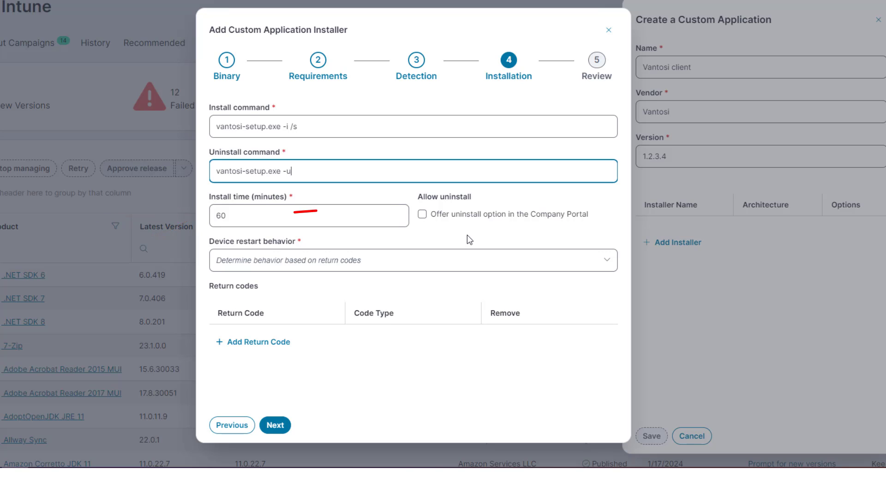
- Leave Company Portal uninstall off and set device restart to a forced mandatory restart
left_click(422, 214)
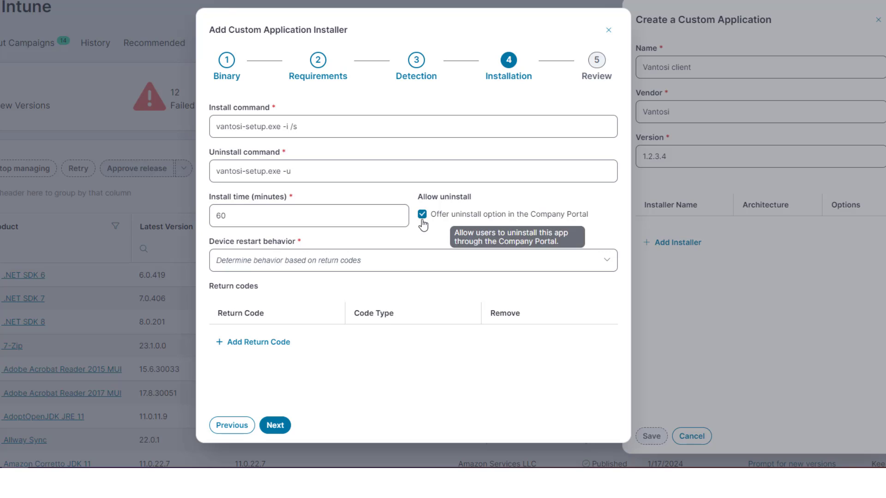
left_click(422, 215)
left_click(606, 268)
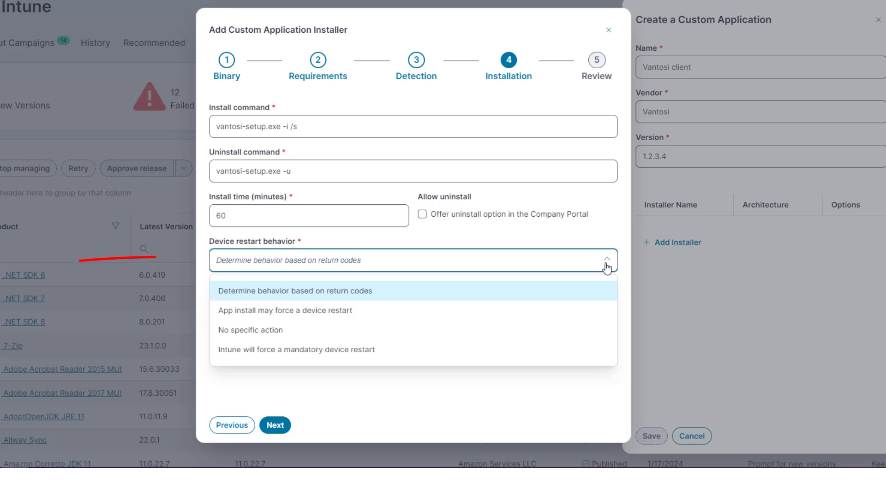
left_click(409, 352)
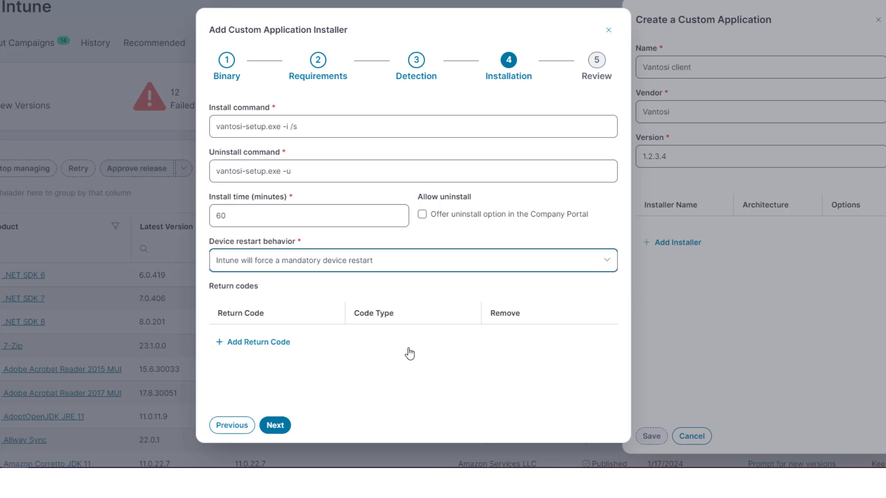
- Review the installer settings and add vantosi-setup.exe to the custom application
left_click(275, 425)
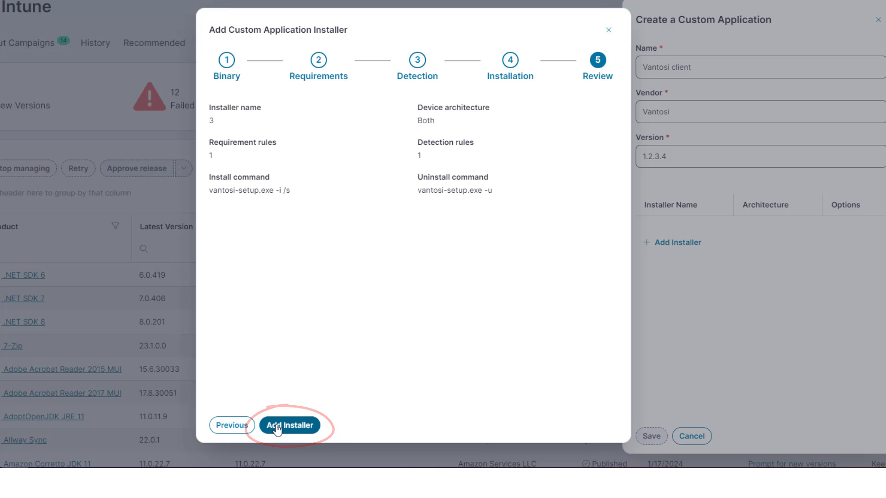
left_click(277, 429)
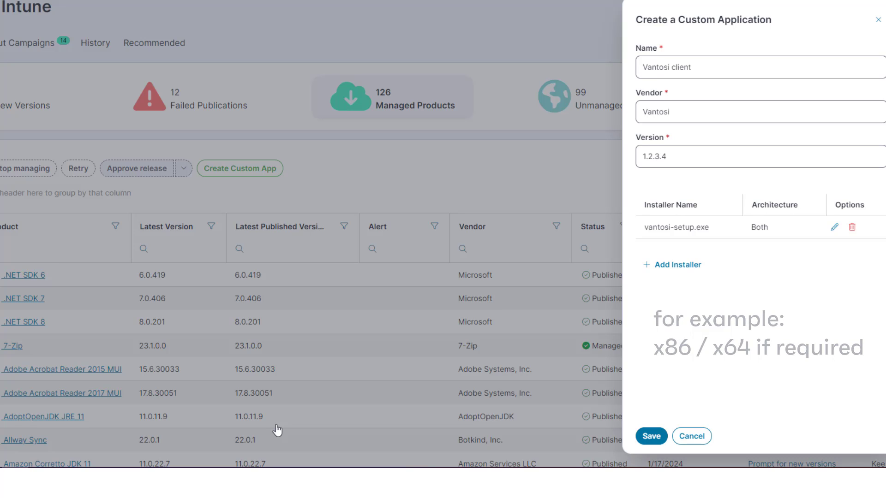
- Save the custom application and filter the Product column by 'vantos'
left_click(645, 436)
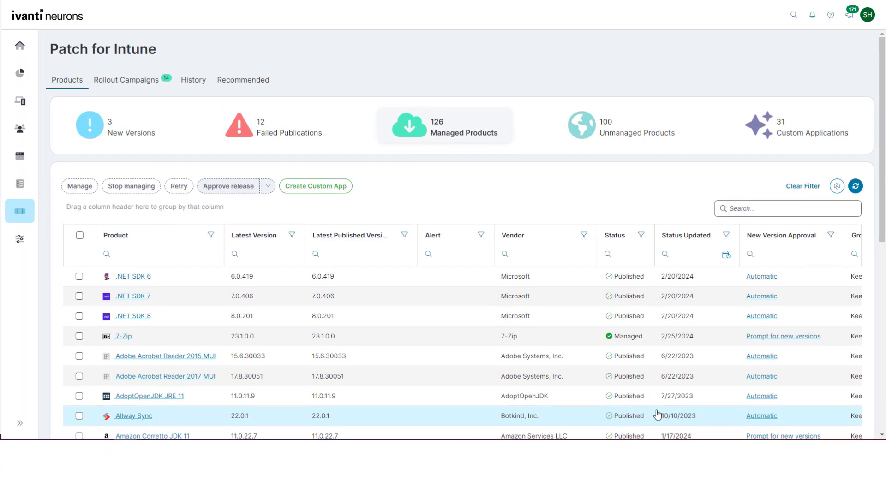
left_click(189, 252)
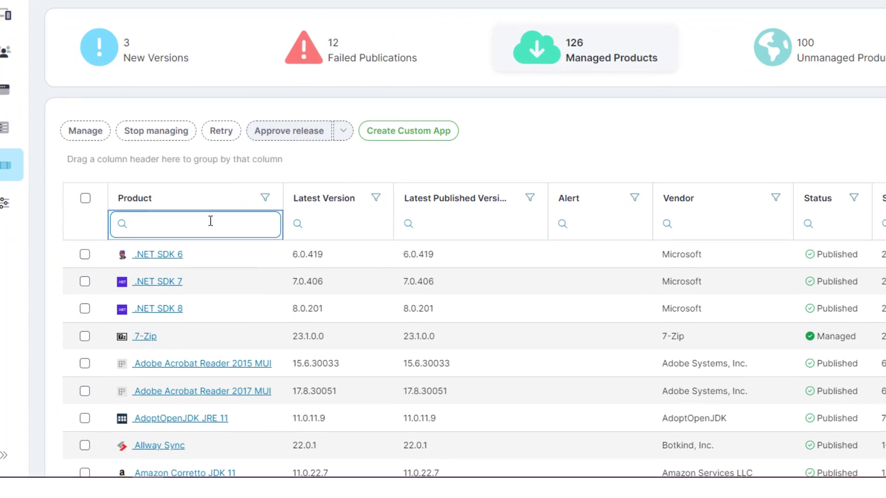
type("vantos")
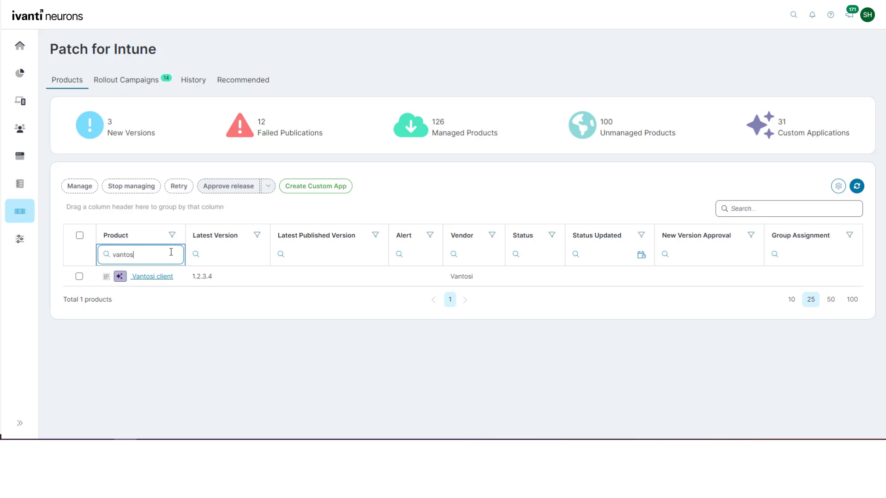
- Open the Vantosi client details and show the actions menu for version 1.2.3.4
left_click(156, 277)
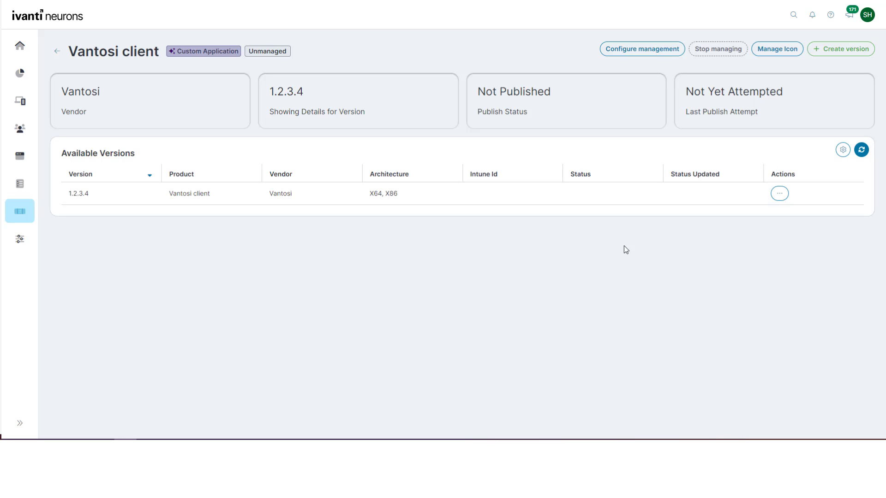
left_click(778, 196)
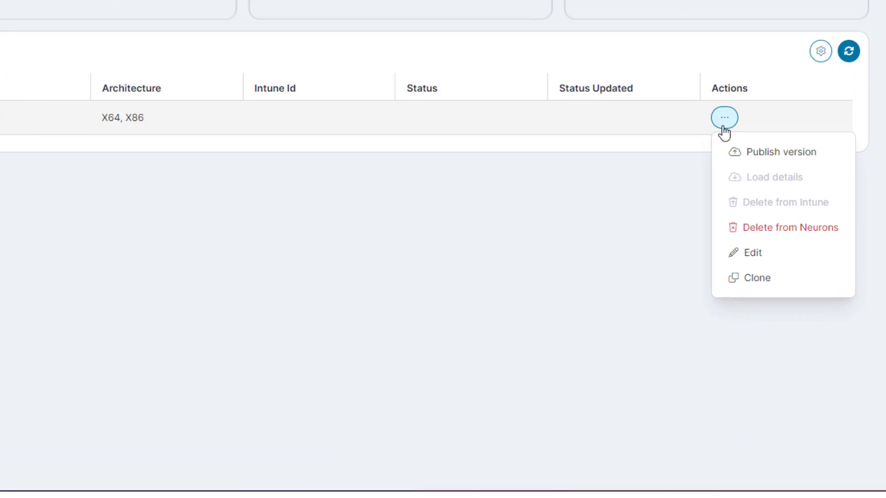